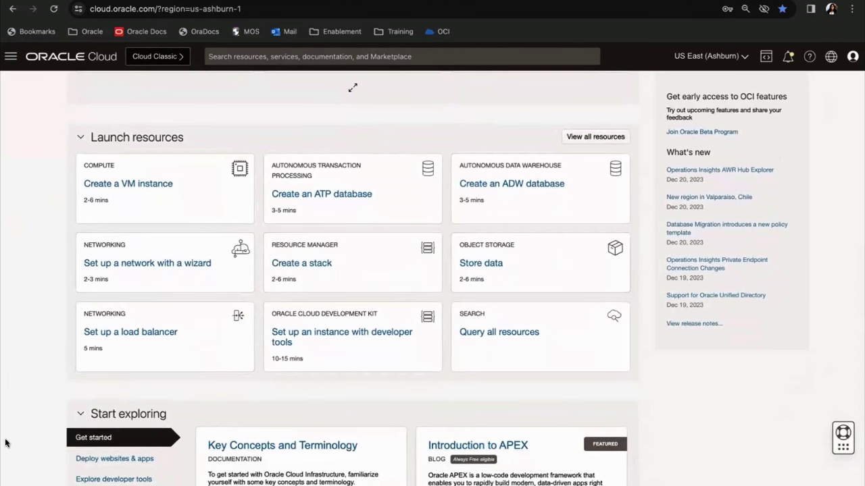
Step: Look through the console home page, covering service links, quickstarts, launch resources, tenancy status and the What's new list
scroll(20, 368, "down", 3)
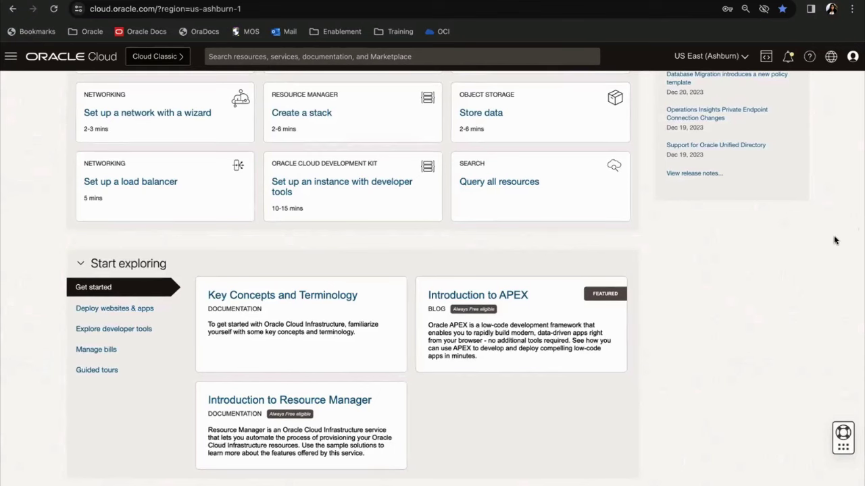
scroll(795, 291, "up", 6)
scroll(795, 291, "up", 3)
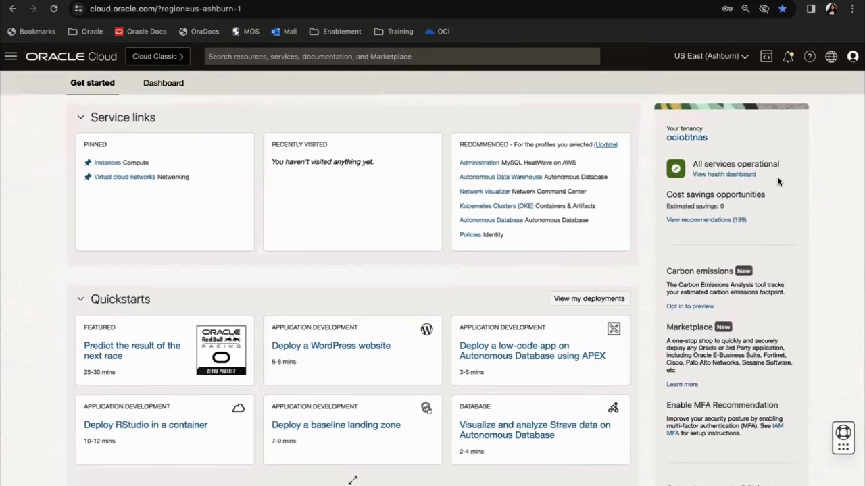
scroll(777, 176, "down", 1)
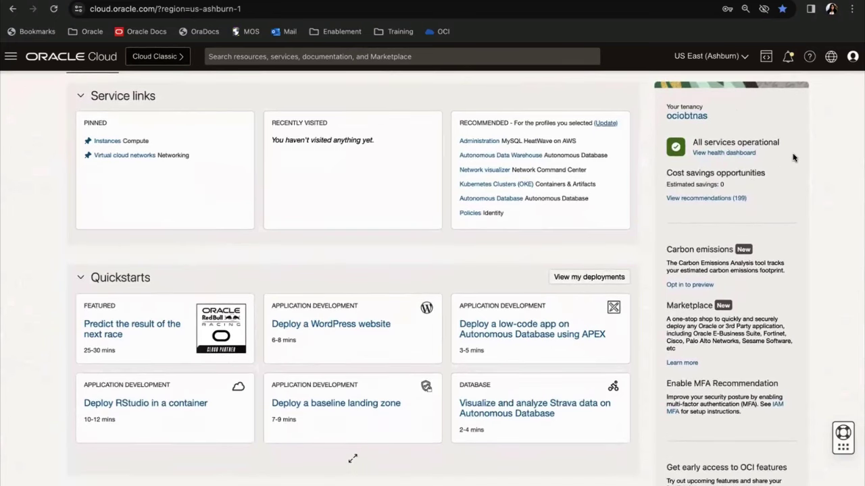
scroll(794, 157, "down", 2)
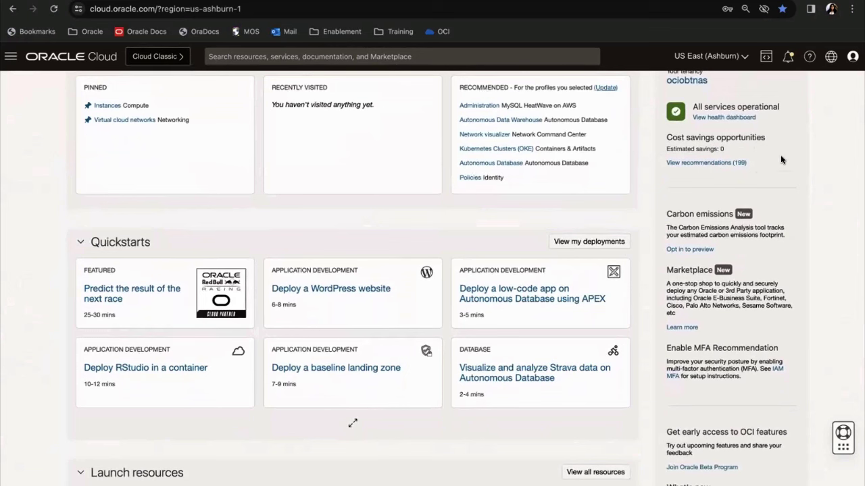
scroll(793, 210, "down", 3)
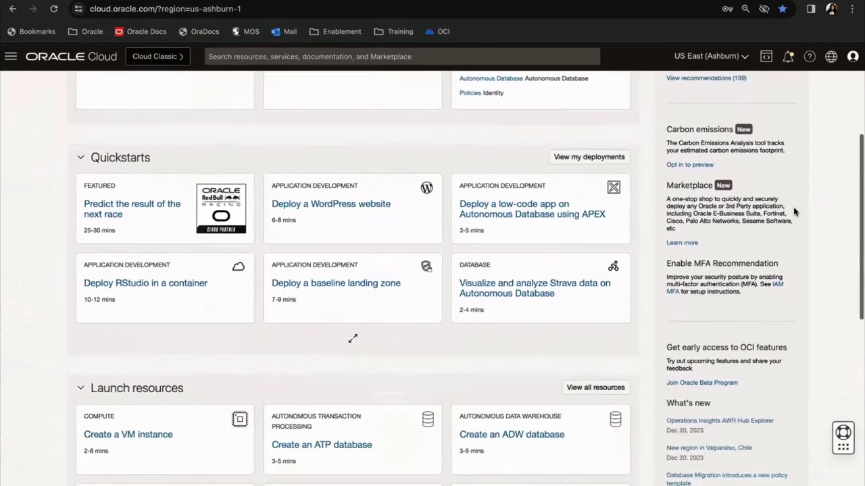
scroll(793, 210, "down", 4)
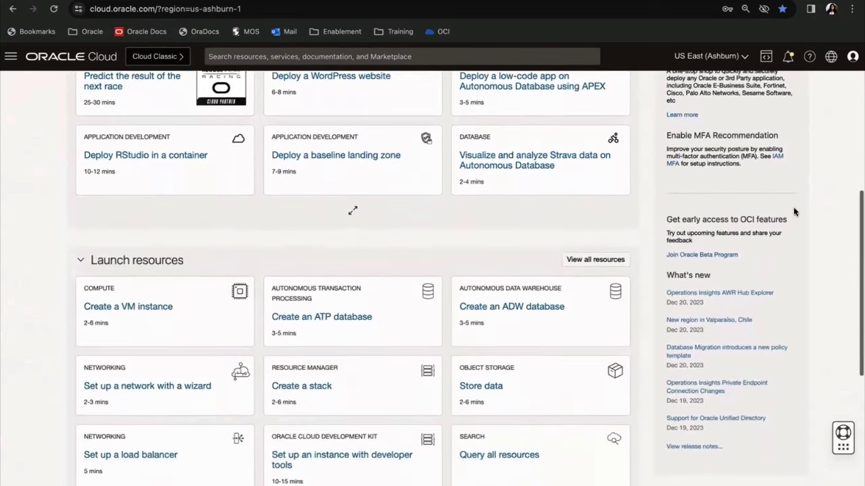
scroll(793, 212, "down", 1)
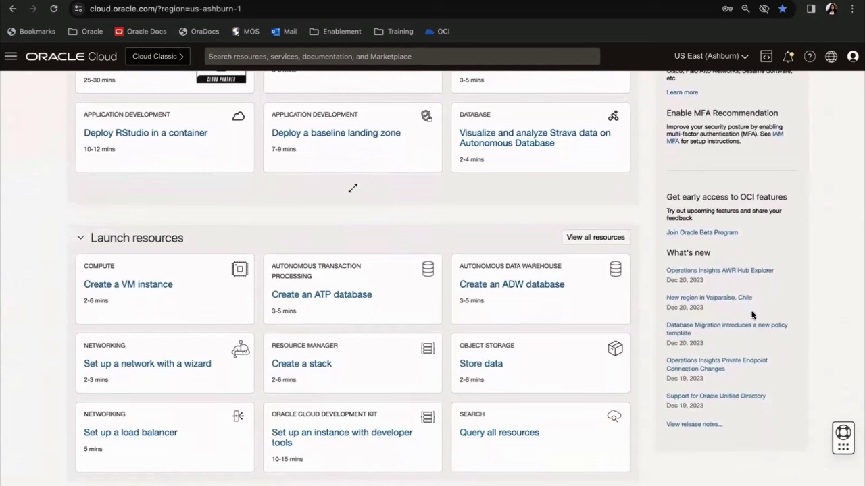
scroll(824, 214, "up", 3)
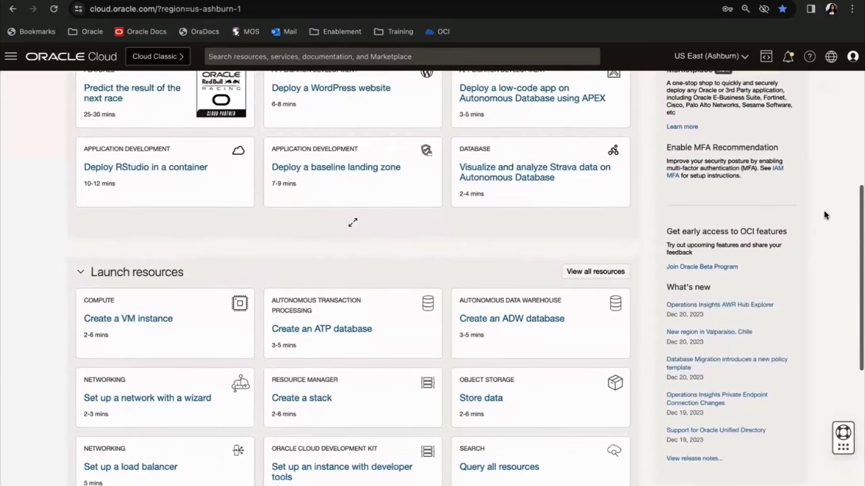
scroll(824, 214, "up", 2)
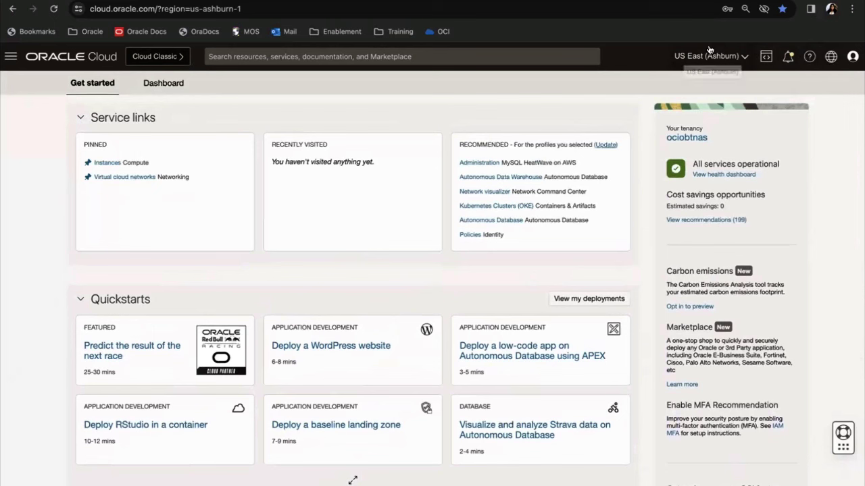
Step: Switch the console region to Japan East (Tokyo)
left_click(742, 58)
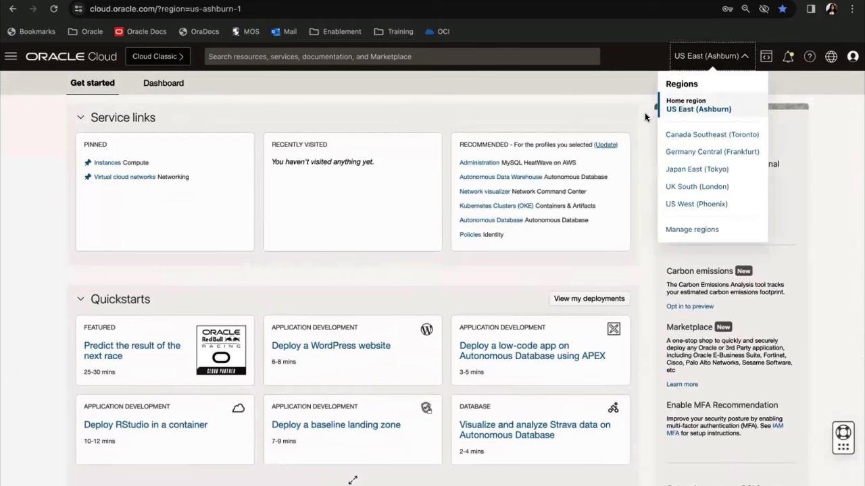
left_click(696, 169)
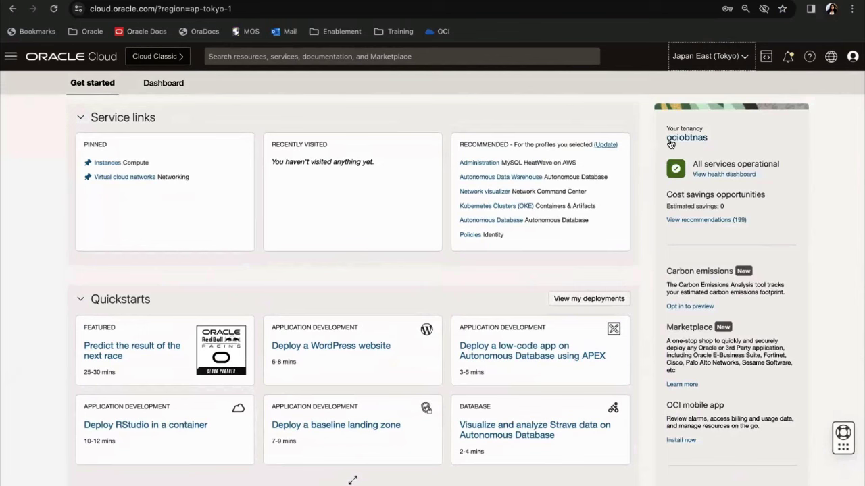
Step: Open region management and page through the Infrastructure Regions list to its last page, checking the subscription status of each region
left_click(734, 57)
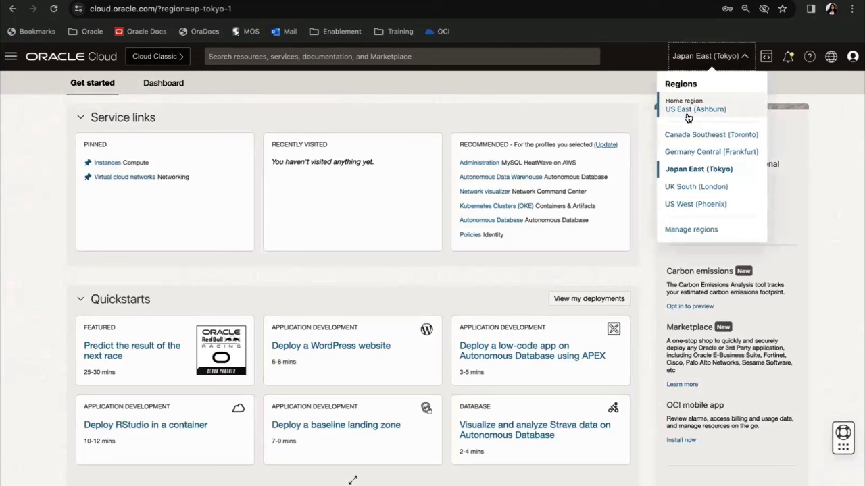
left_click(682, 230)
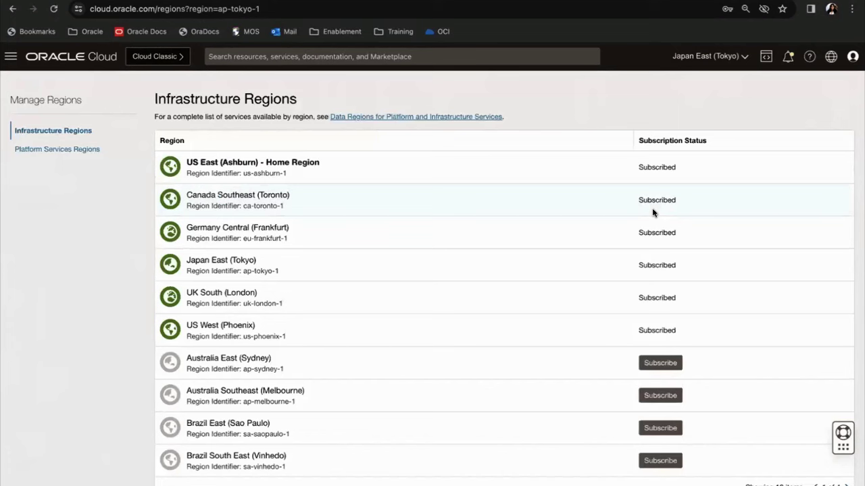
scroll(489, 311, "down", 1)
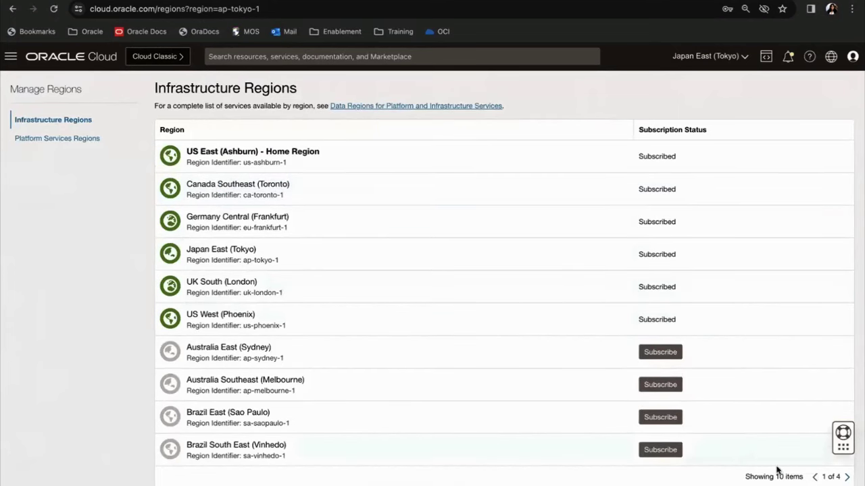
left_click(846, 476)
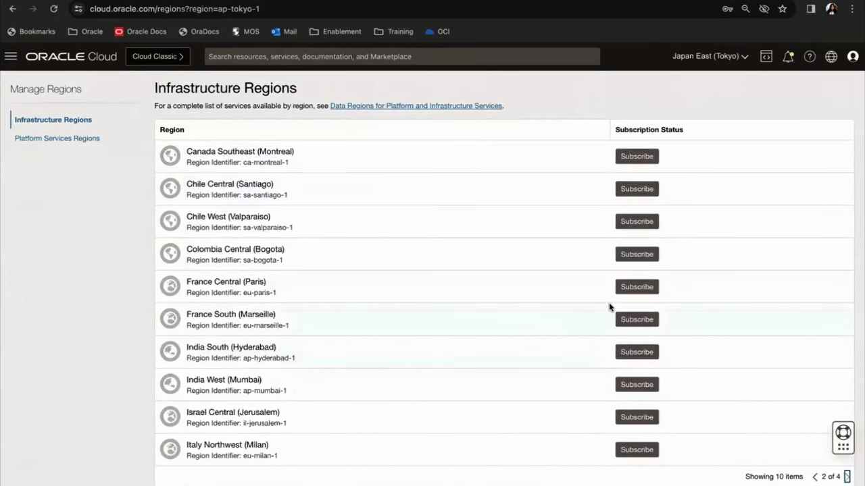
left_click(846, 478)
left_click(846, 477)
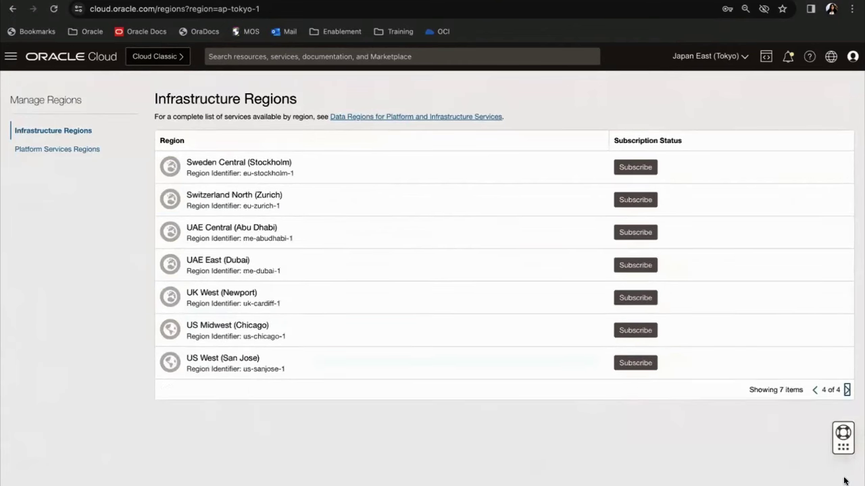
Step: Switch the console back to the US East (Ashburn) home region and show the available developer tools
left_click(709, 56)
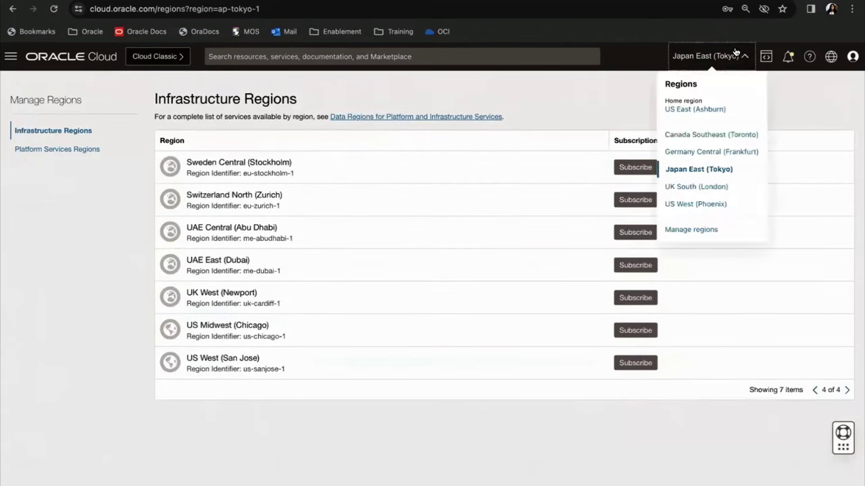
left_click(694, 108)
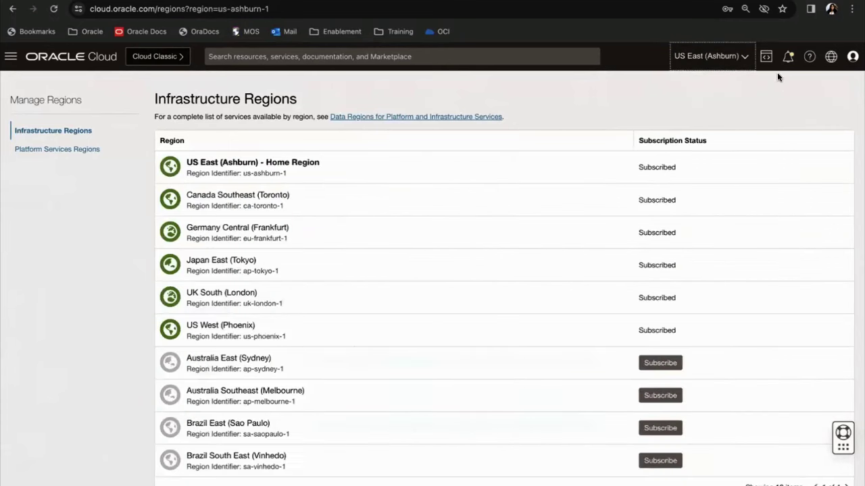
left_click(766, 58)
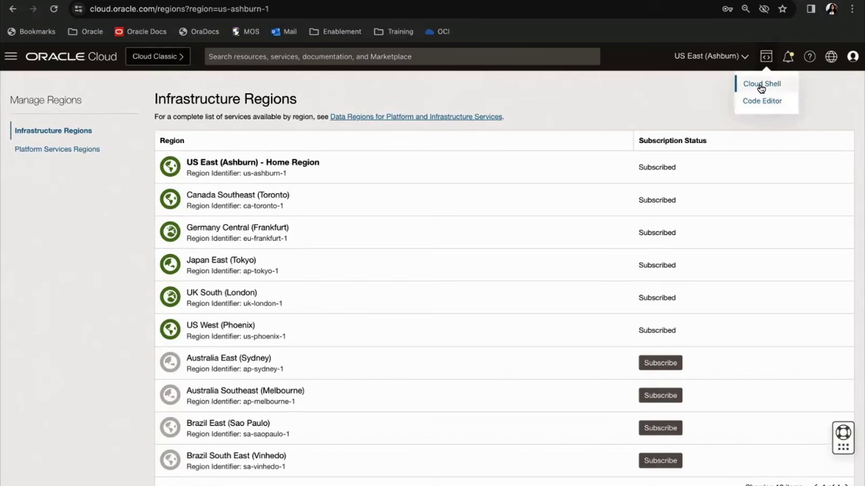
Step: Open the full announcements list for the ociobtnas (root) compartment and look through its entries
left_click(789, 59)
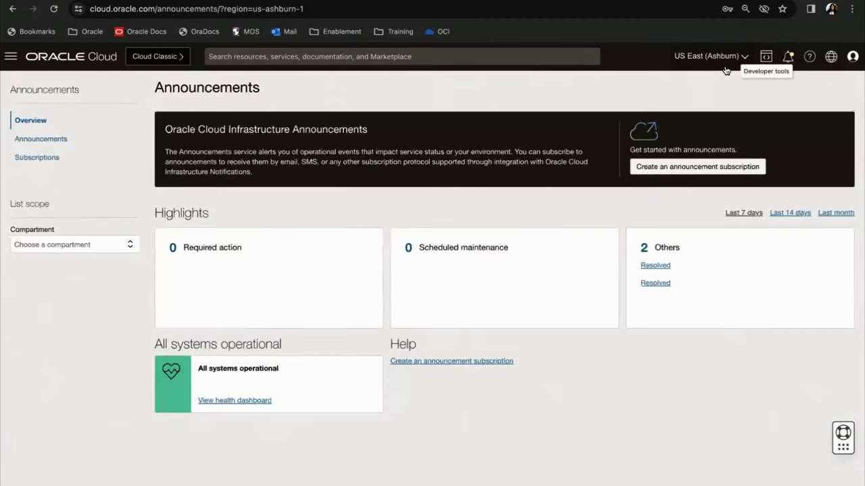
left_click(25, 139)
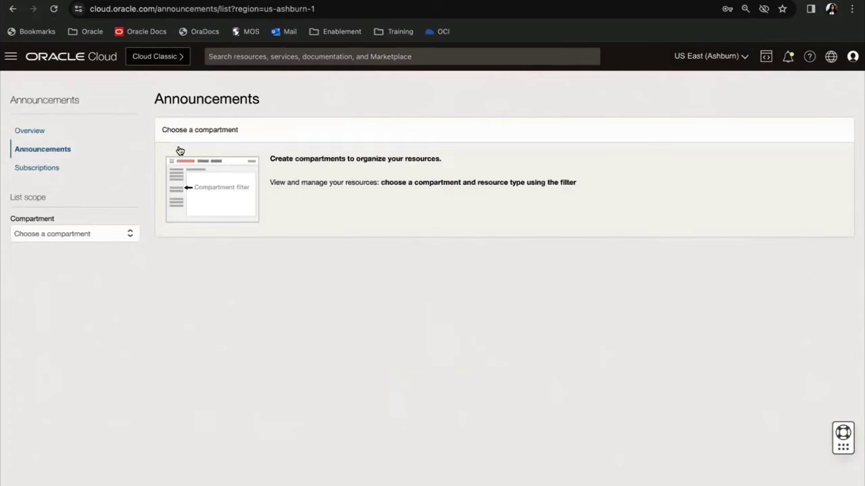
left_click(94, 233)
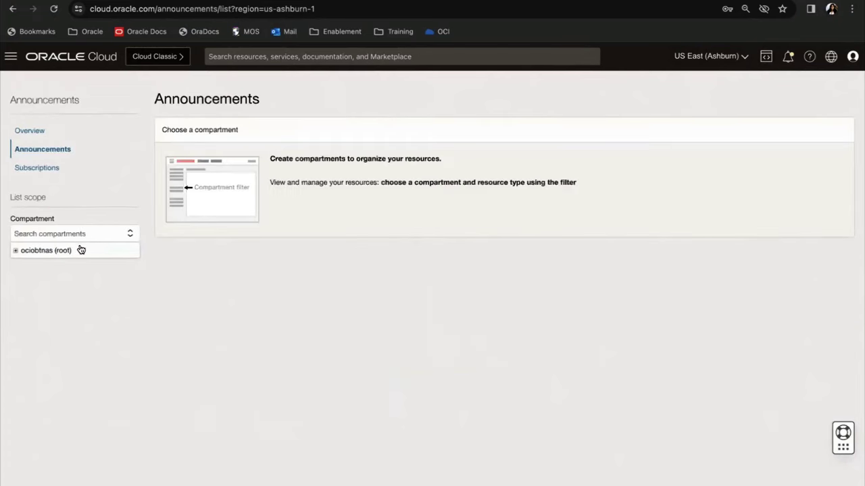
left_click(79, 248)
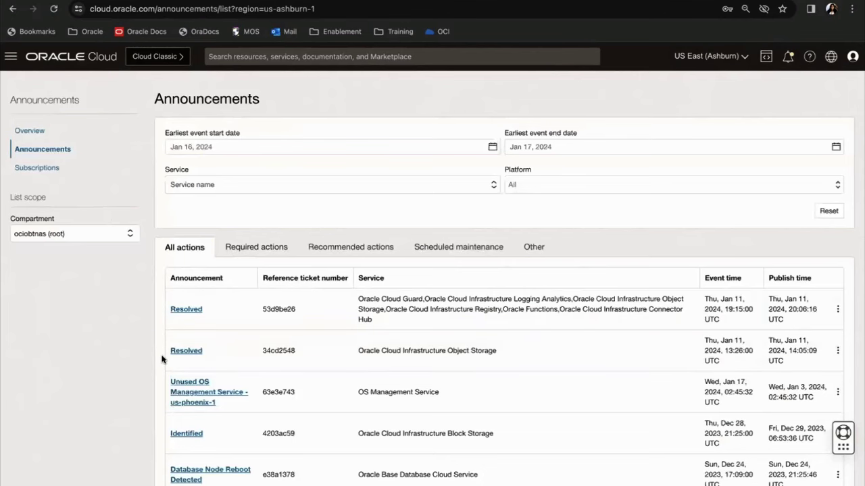
scroll(163, 358, "down", 2)
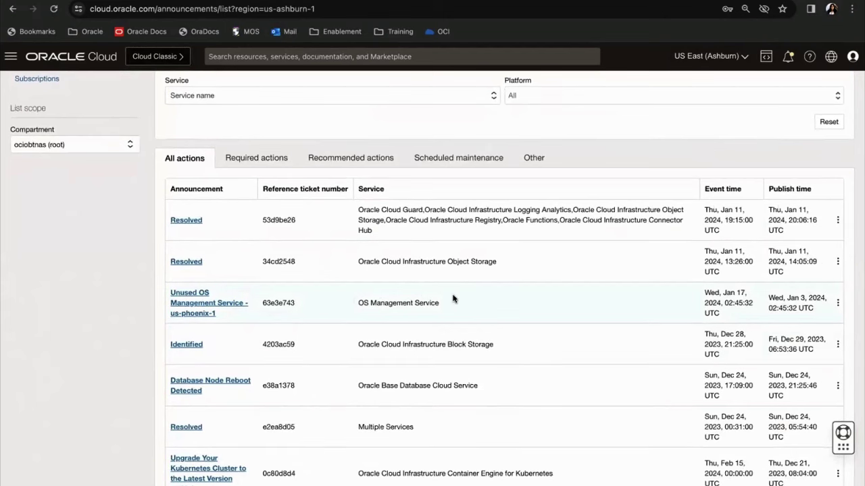
scroll(453, 298, "up", 3)
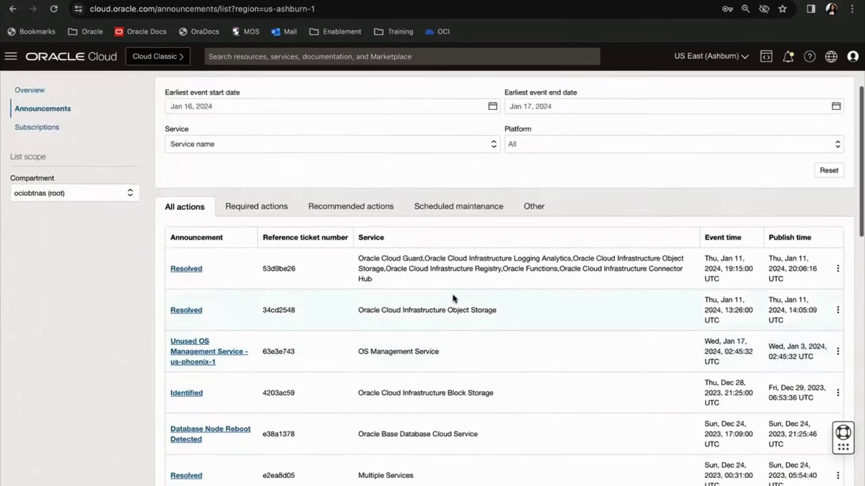
Step: Show the help and support options, followed by the list of available console languages
left_click(808, 58)
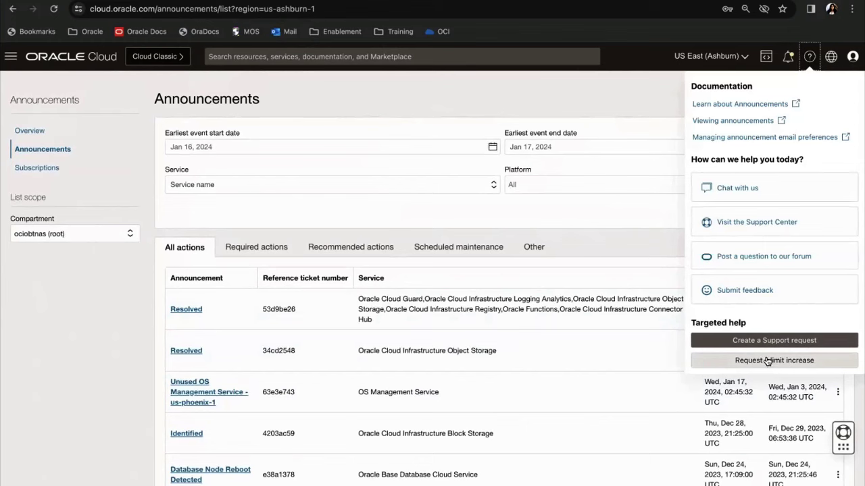
left_click(832, 60)
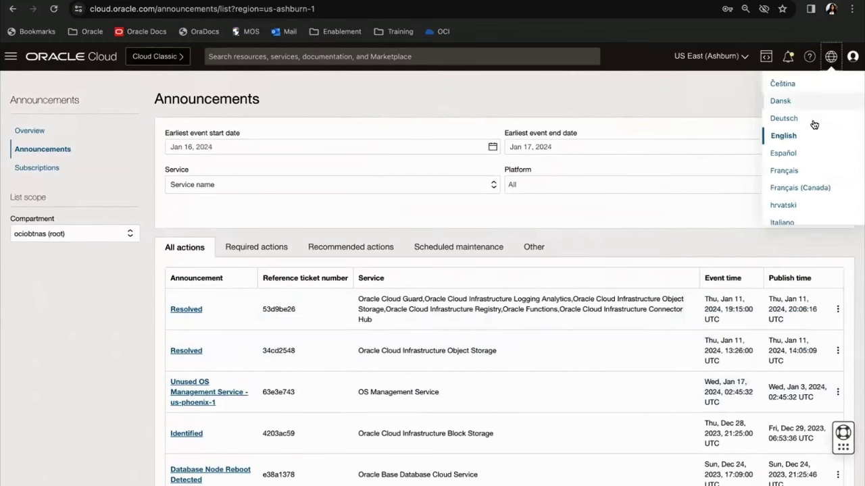
Step: Open the signed-in user's profile details and review the user information, capabilities and resources
left_click(851, 58)
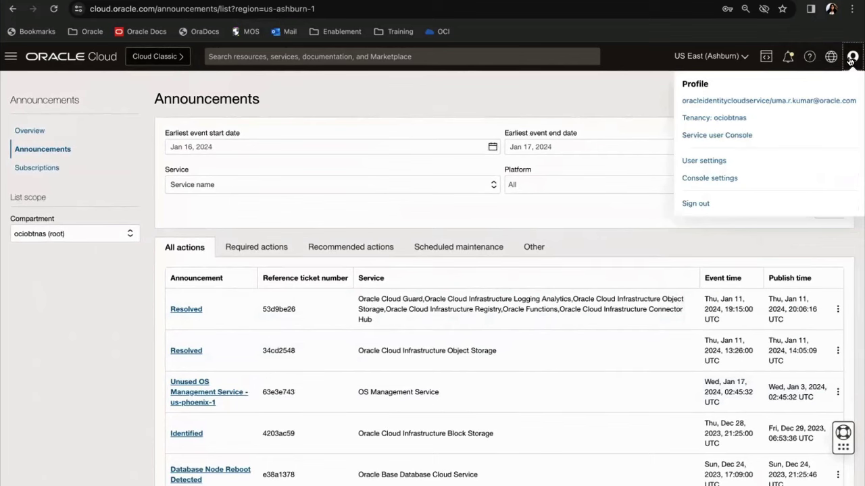
left_click(701, 101)
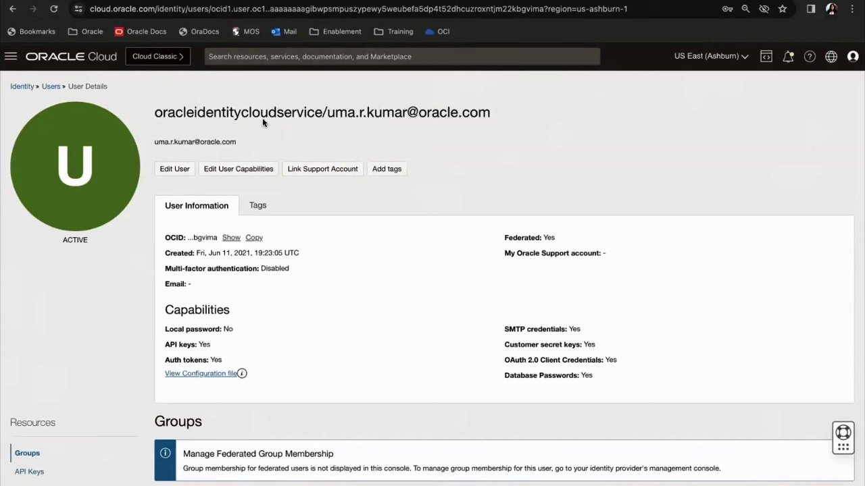
scroll(262, 119, "down", 1)
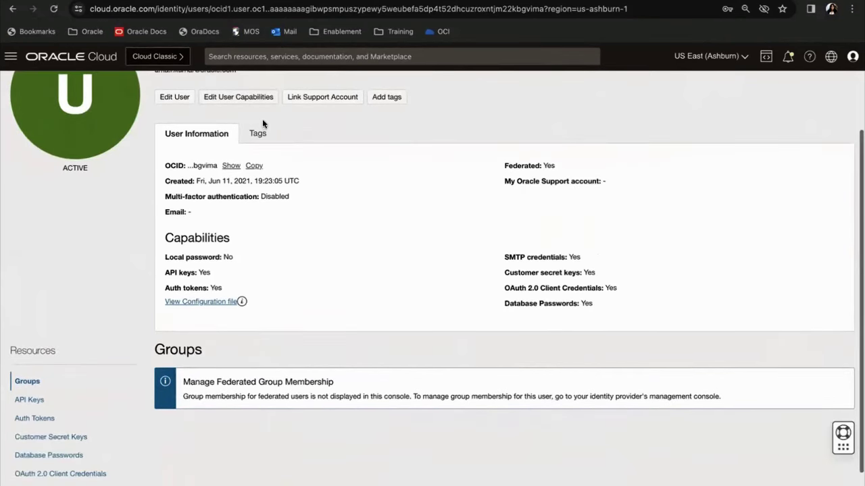
scroll(280, 253, "down", 1)
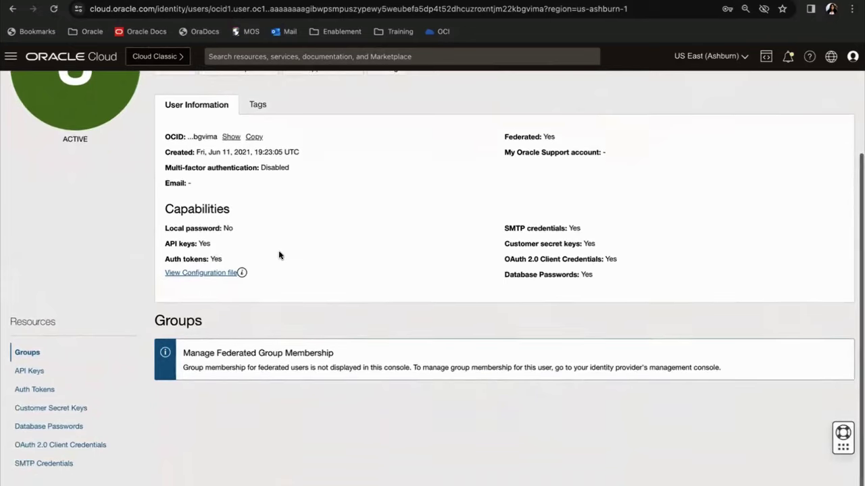
Step: View the user's API keys and auth tokens, and return to the start of the user details
left_click(21, 373)
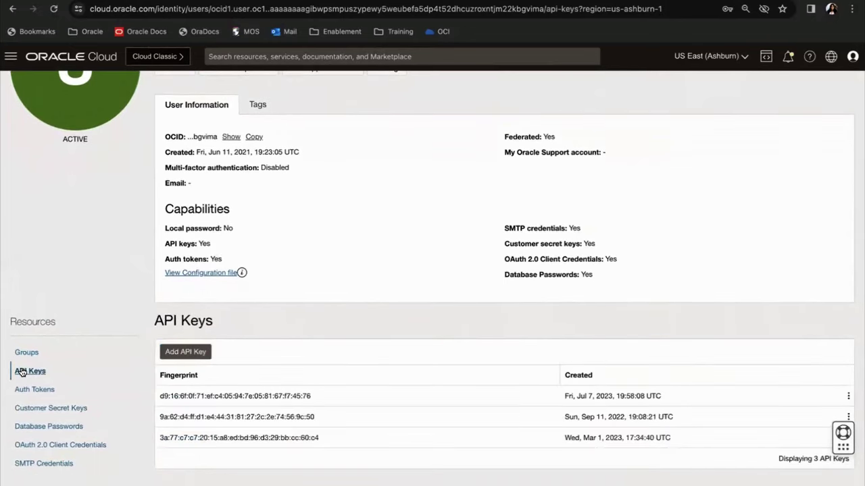
left_click(23, 389)
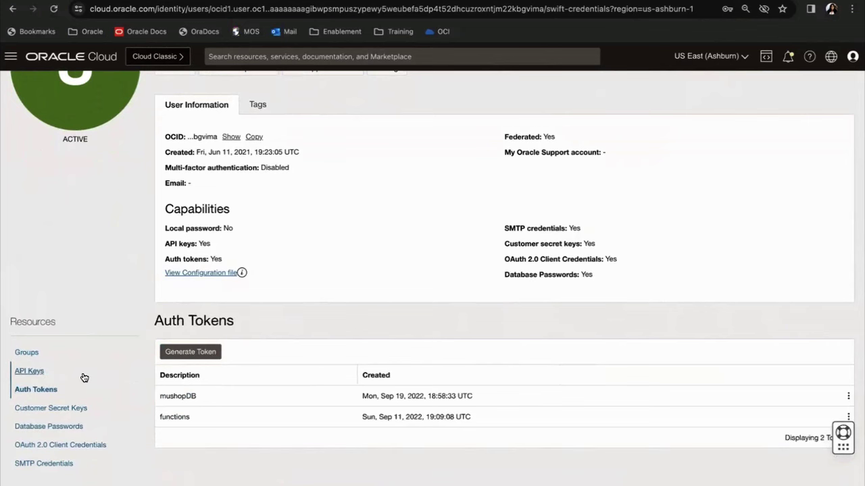
scroll(102, 333, "up", 2)
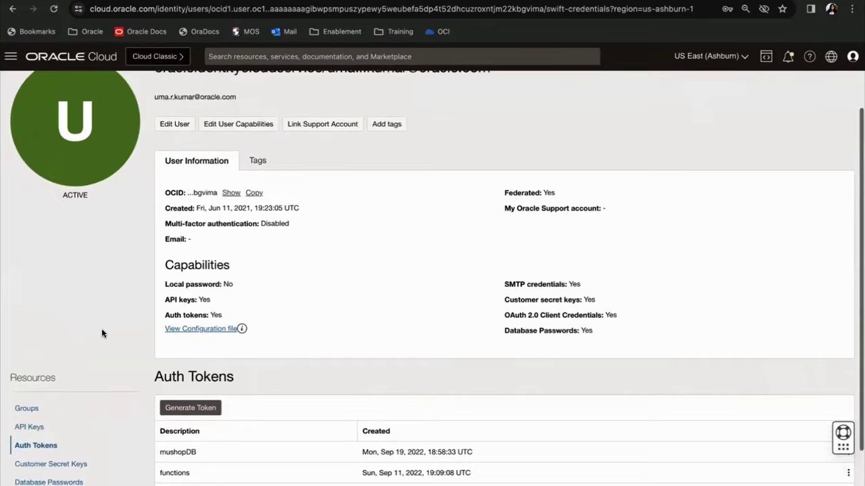
scroll(101, 333, "up", 2)
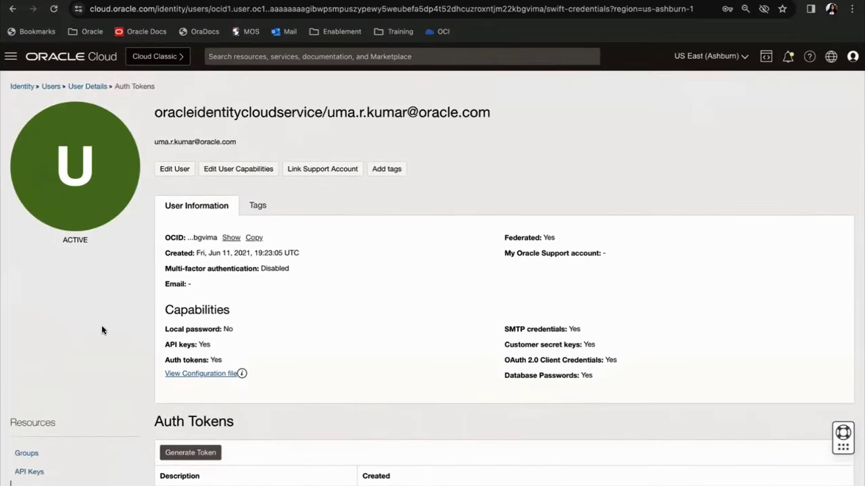
Step: Open the details of the ociobtnas tenancy and review its tenancy information, object storage settings and tenancy deletion option
left_click(852, 56)
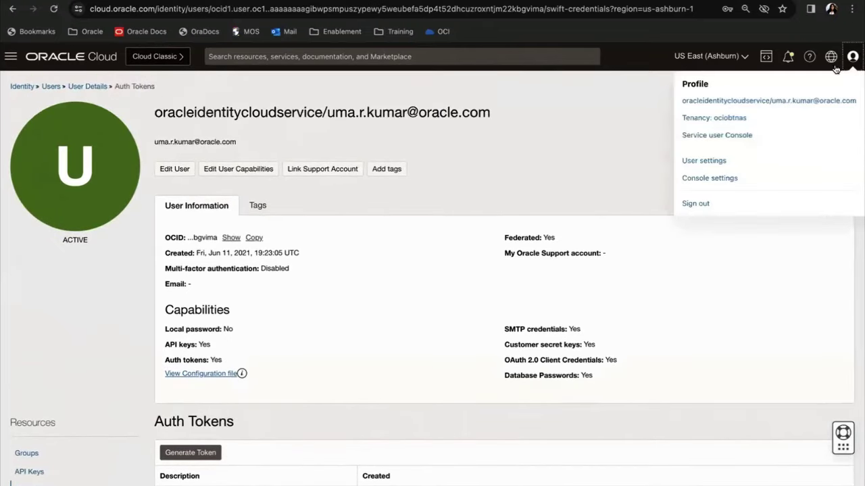
left_click(716, 116)
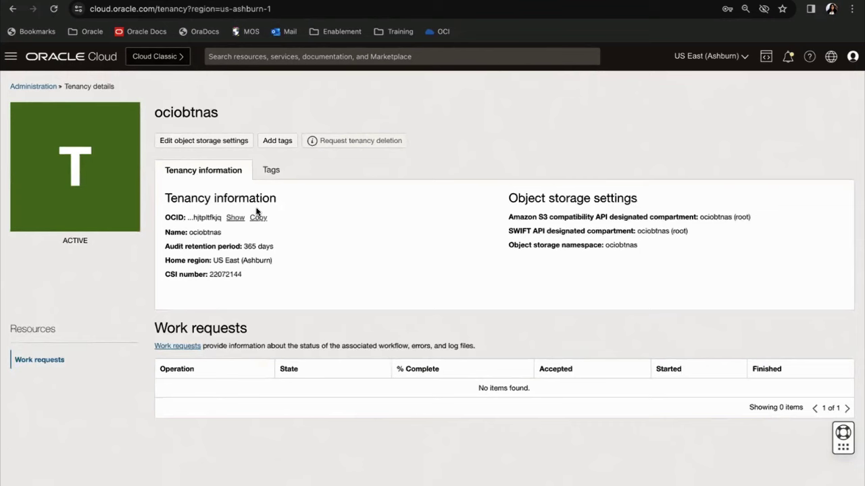
mouse_move(399, 141)
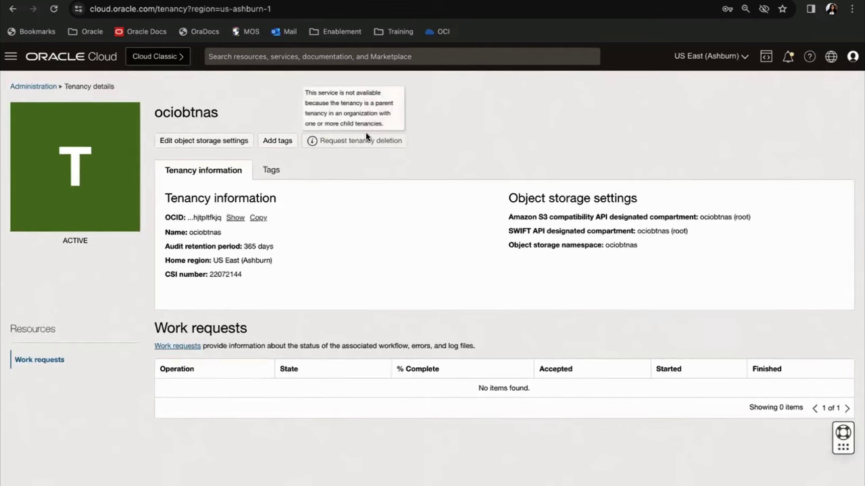
Step: Browse the console's service categories, including Compute, Analytics & AI, Storage, Networking, Observability & Management, and Identity & Security
left_click(11, 57)
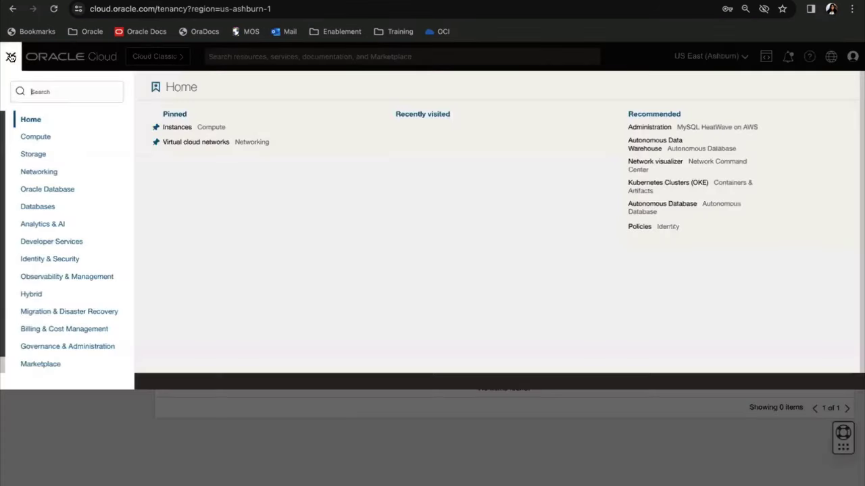
left_click(57, 147)
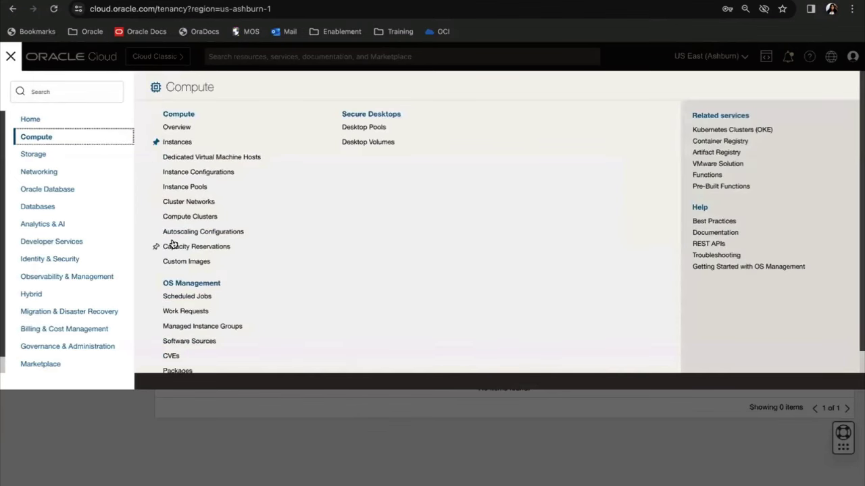
scroll(171, 245, "down", 1)
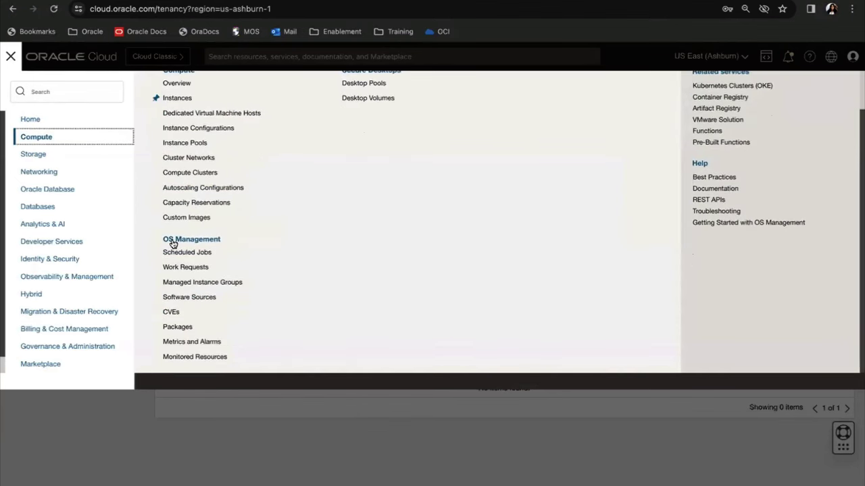
left_click(123, 232)
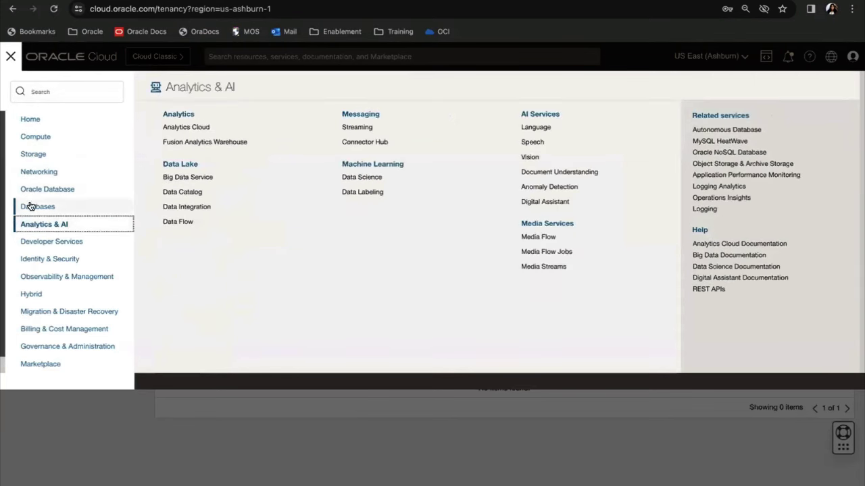
left_click(32, 155)
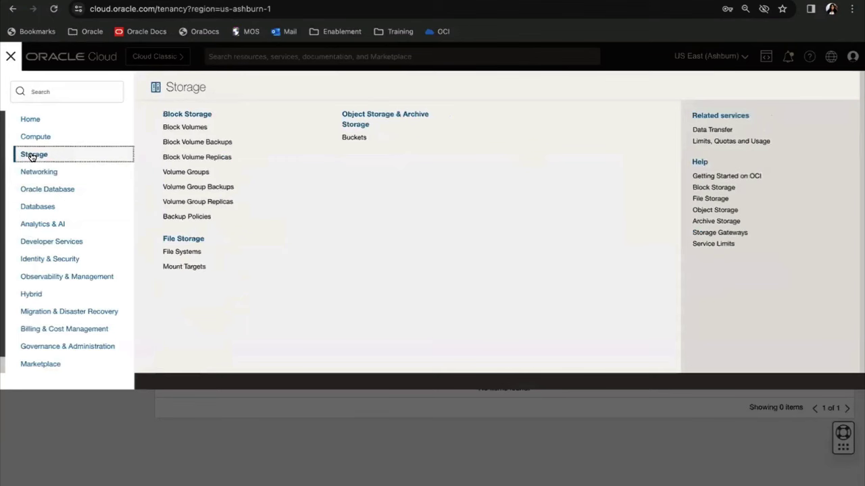
left_click(66, 174)
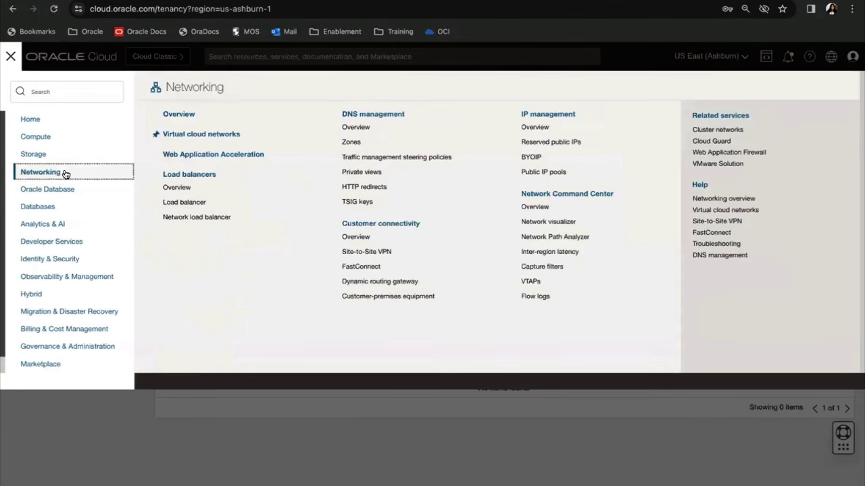
left_click(102, 188)
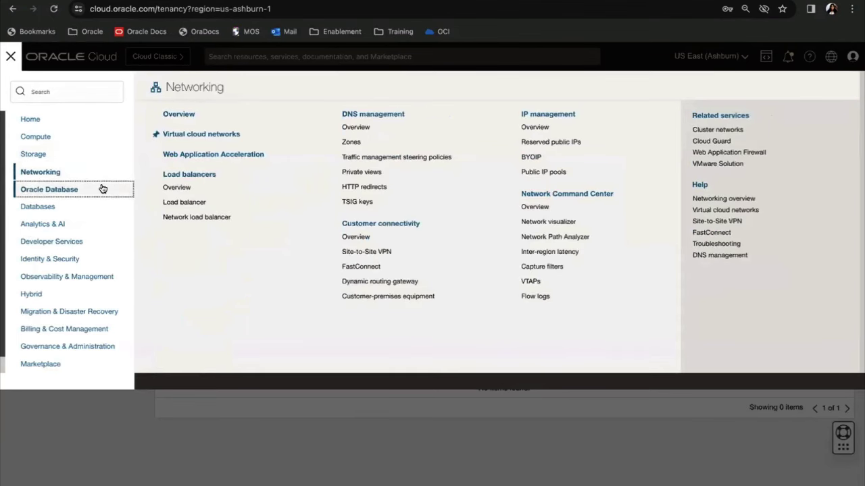
left_click(74, 276)
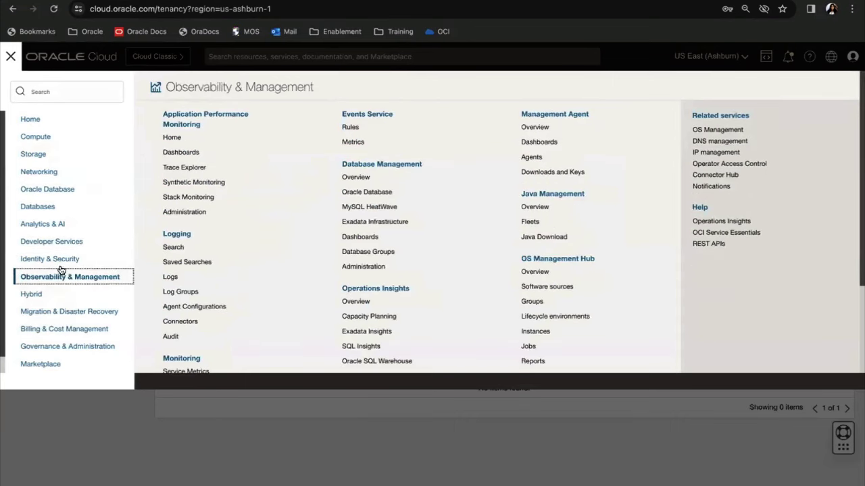
left_click(58, 259)
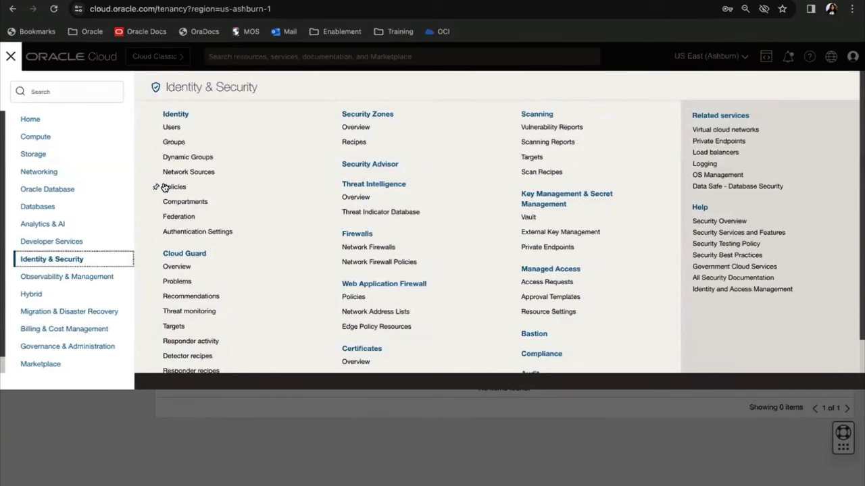
Step: Show the resource search with its advanced resource query option, and return to the console home page
left_click(227, 60)
left_click(228, 58)
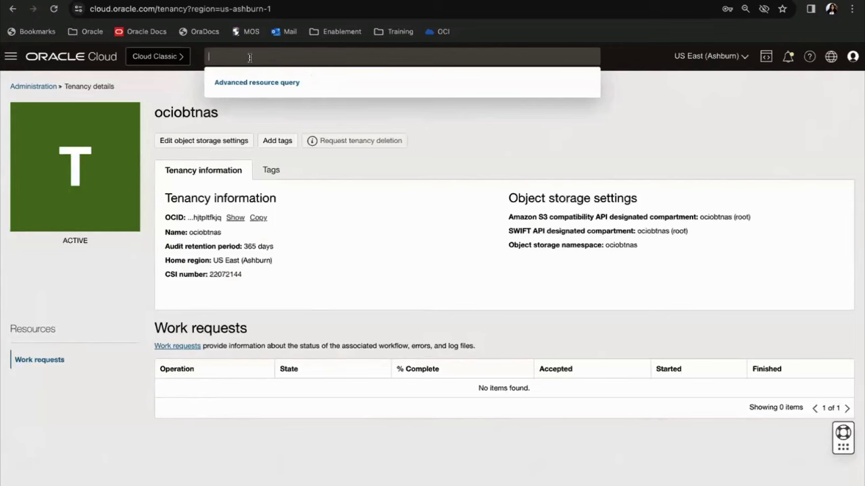
left_click(12, 56)
left_click(12, 57)
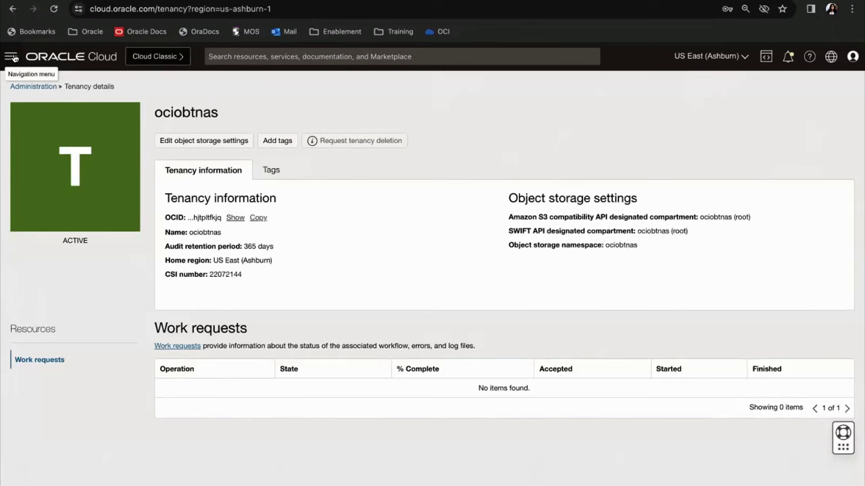
left_click(73, 59)
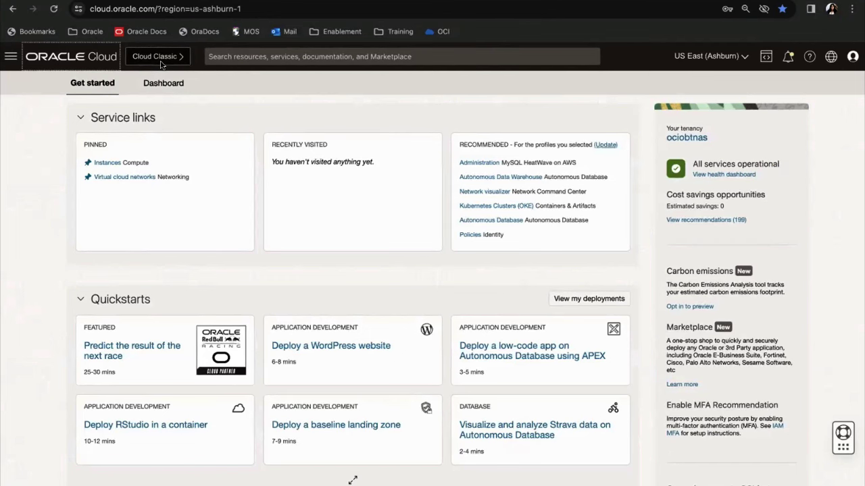
Step: Open the Audit log under Observability & Management and look through the root compartment's events and filters
left_click(10, 56)
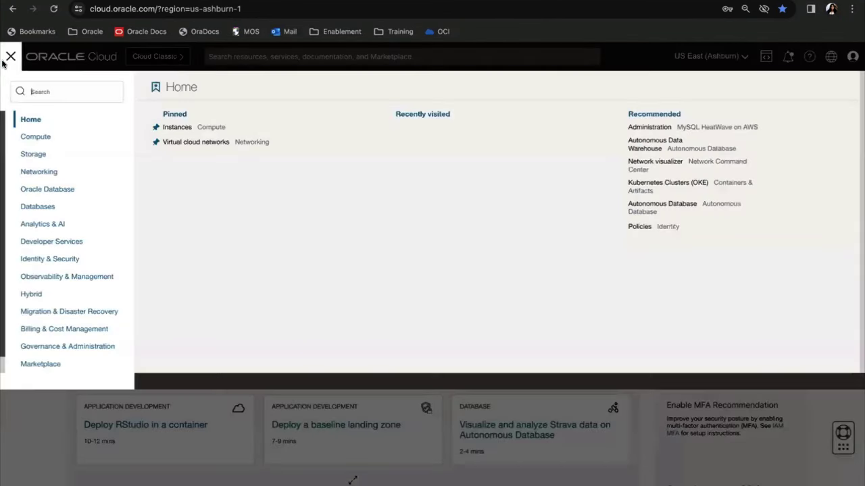
left_click(108, 276)
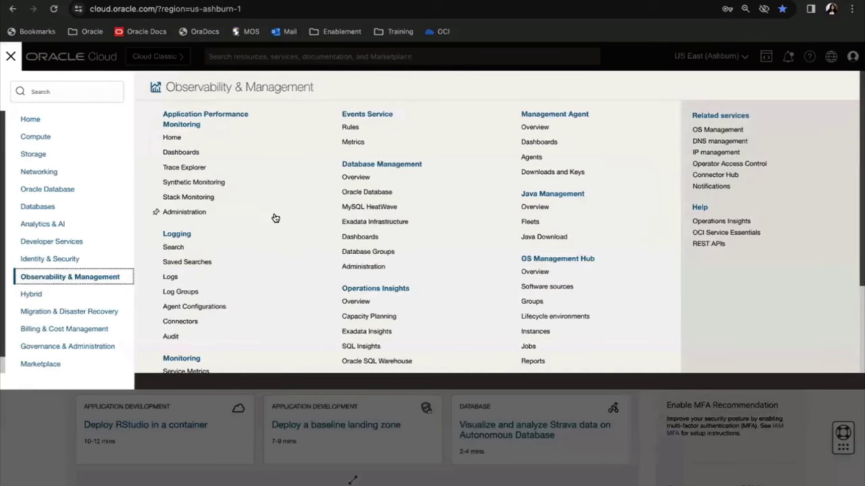
left_click(171, 337)
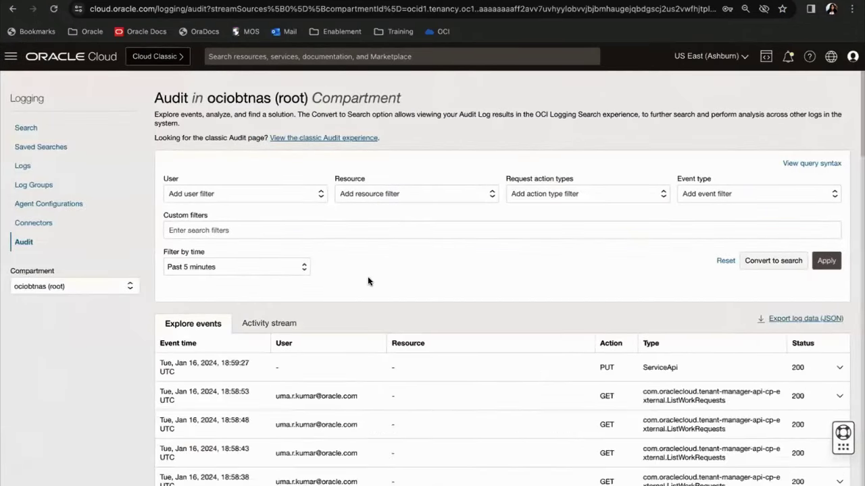
scroll(331, 420, "down", 3)
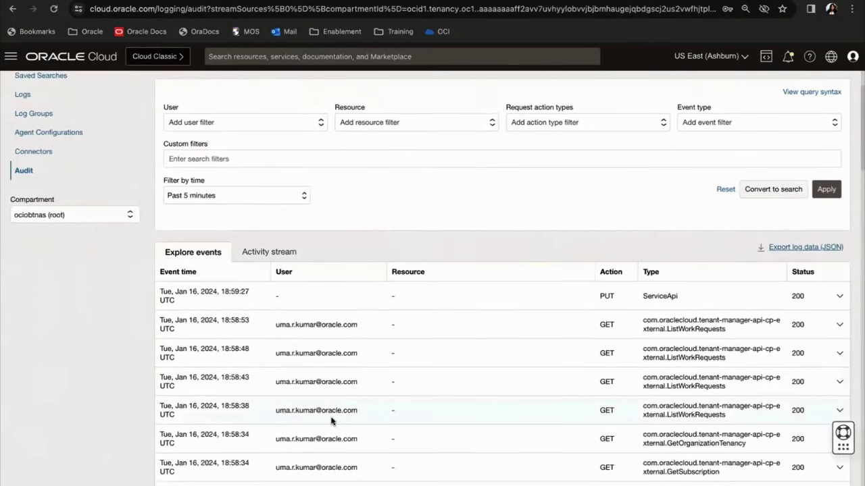
scroll(331, 421, "up", 3)
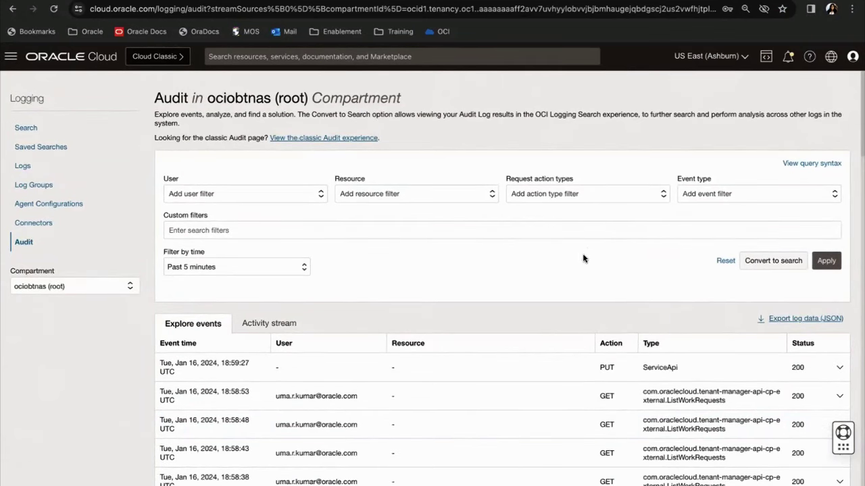
Step: Open the announcements list, view the Scheduled maintenance and Other categories, and return to all actions
left_click(787, 56)
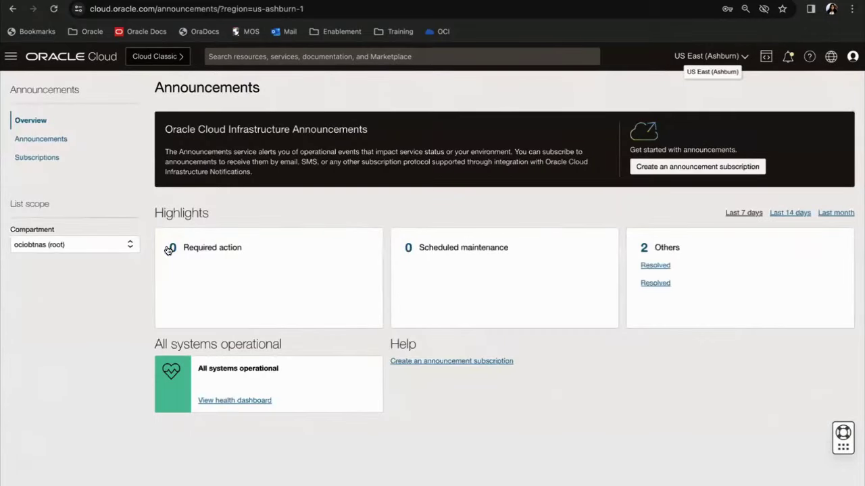
left_click(51, 139)
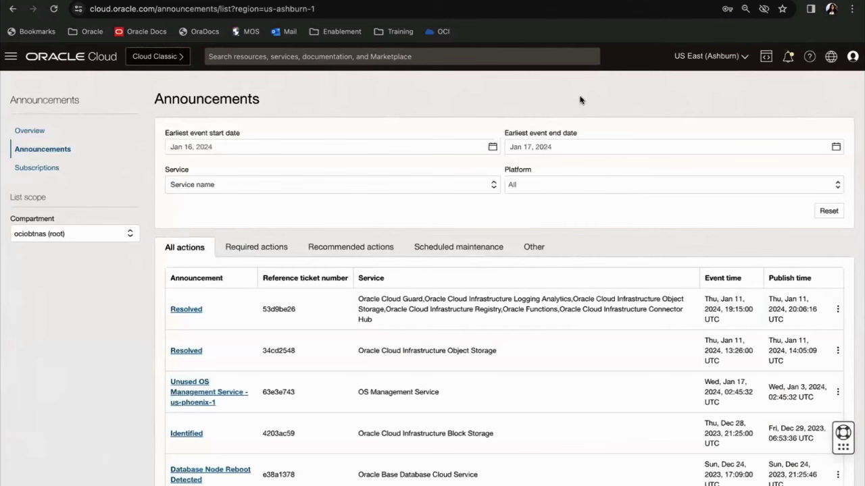
left_click(438, 245)
left_click(534, 245)
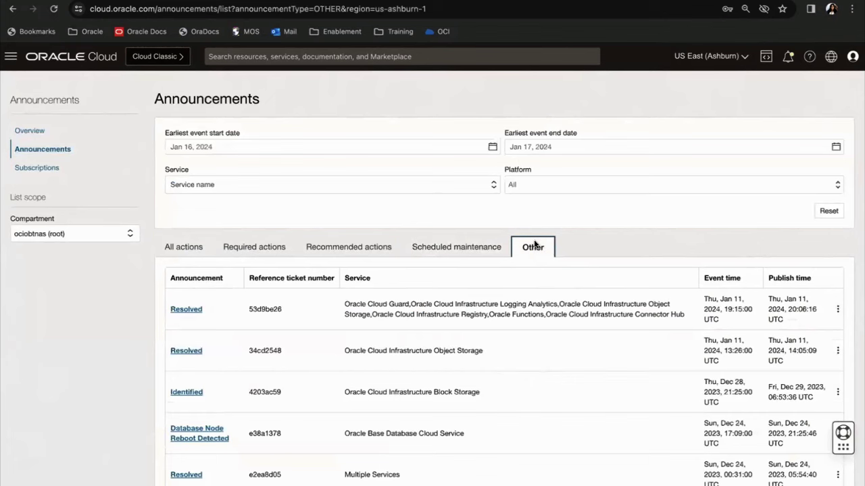
left_click(183, 248)
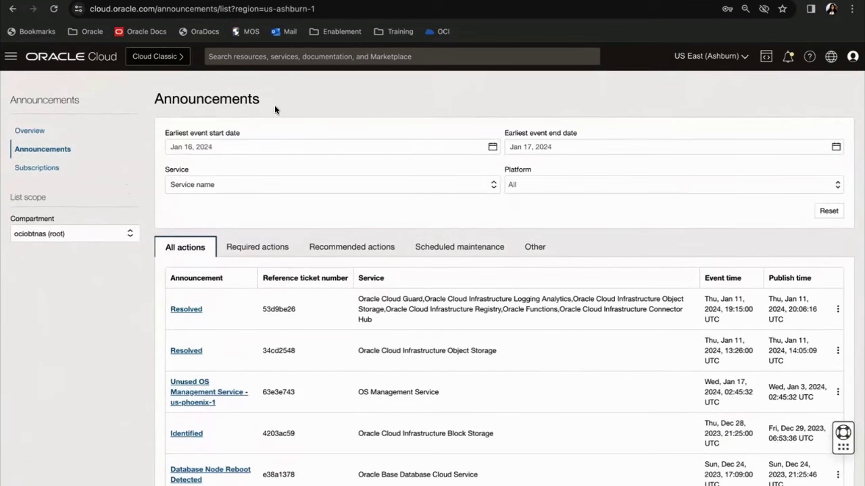
Step: Open a new announcement subscription form and review its subscription type, time zone and existing notifications topic options
left_click(49, 168)
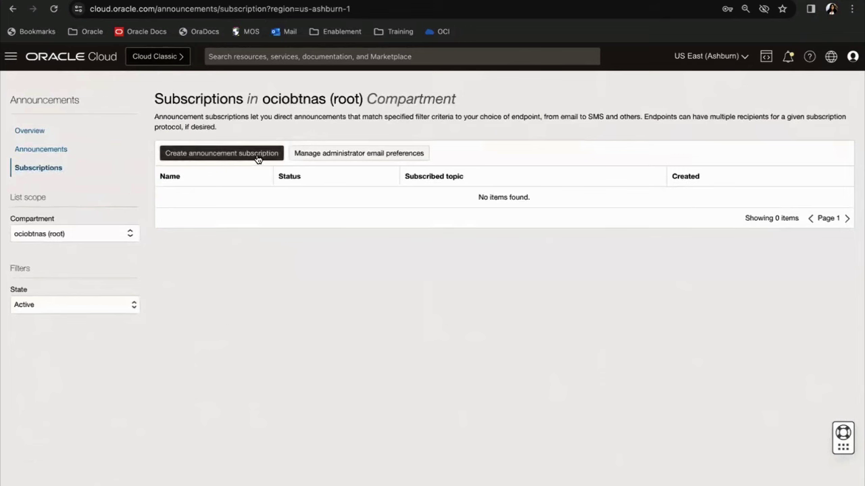
left_click(257, 159)
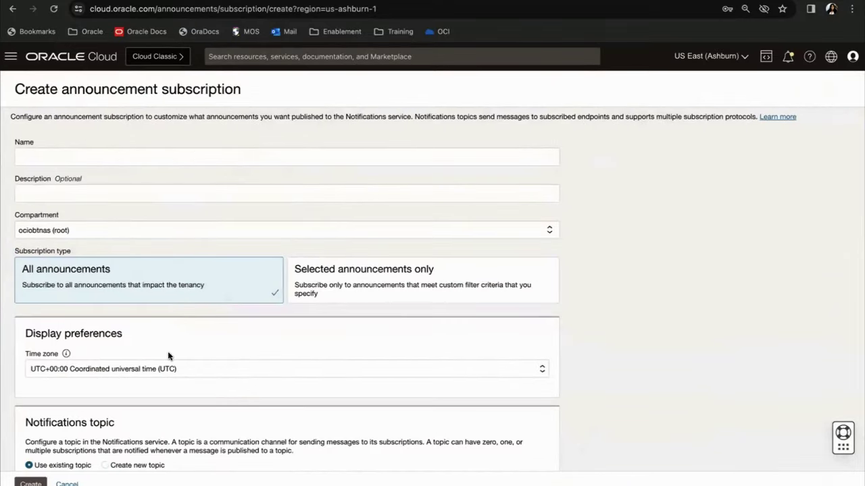
scroll(169, 356, "down", 1)
scroll(169, 356, "down", 2)
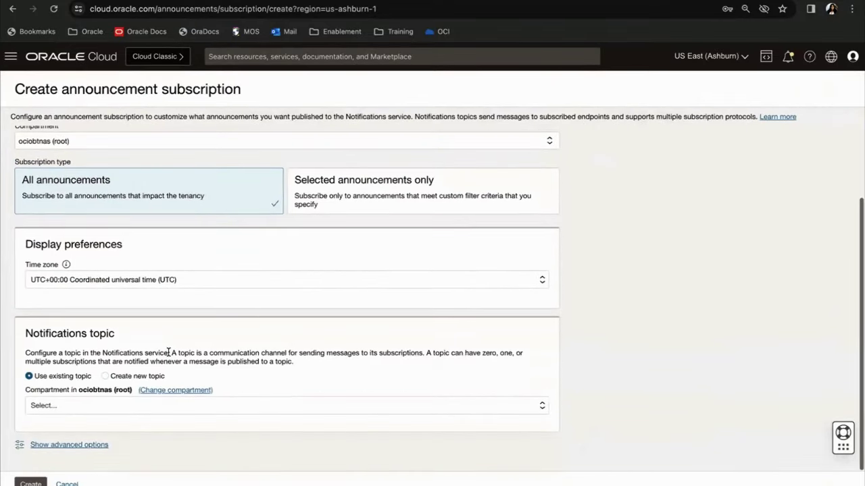
left_click(112, 405)
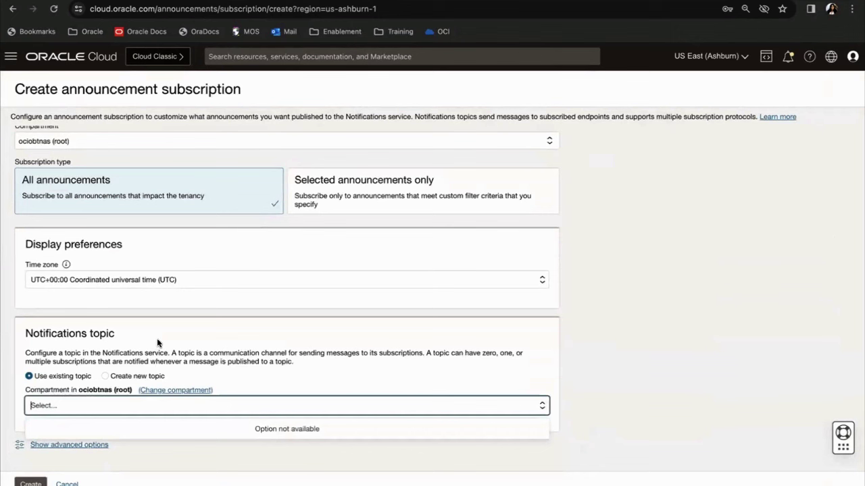
left_click(595, 403)
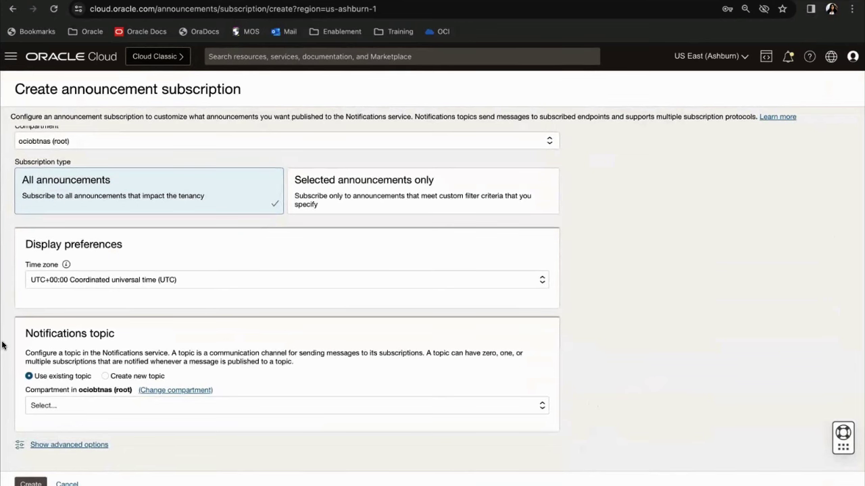
scroll(167, 273, "up", 3)
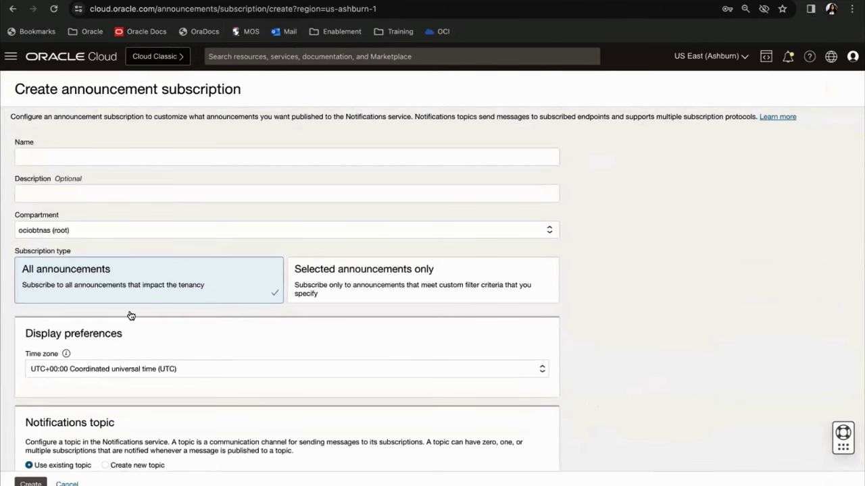
Step: Choose to create a new notifications topic, review its email subscription fields, and cancel the announcement subscription
scroll(136, 402, "down", 1)
left_click(85, 445)
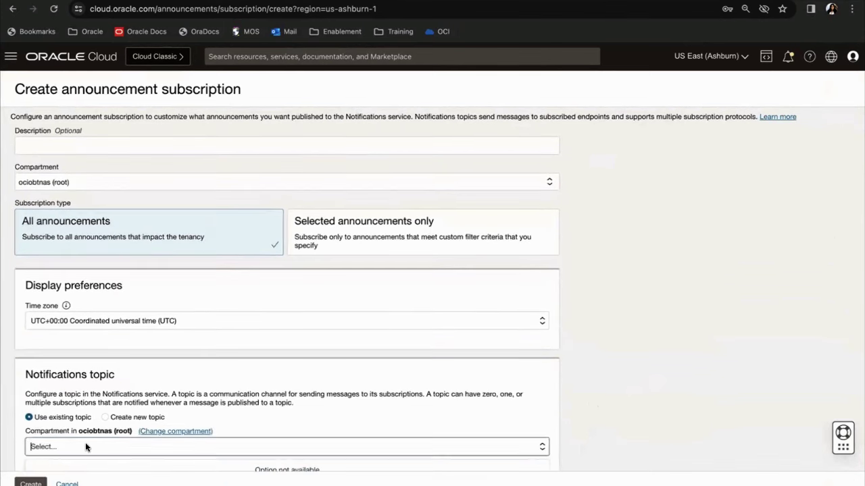
left_click(104, 417)
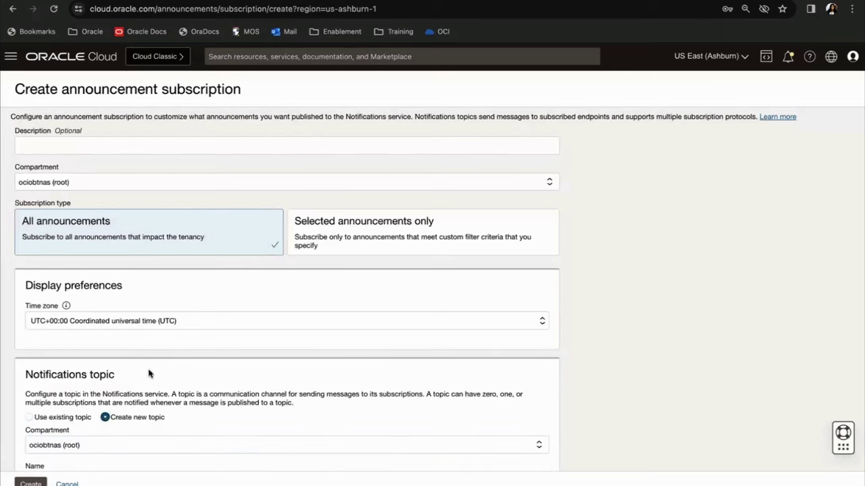
scroll(148, 371, "down", 2)
scroll(116, 426, "down", 3)
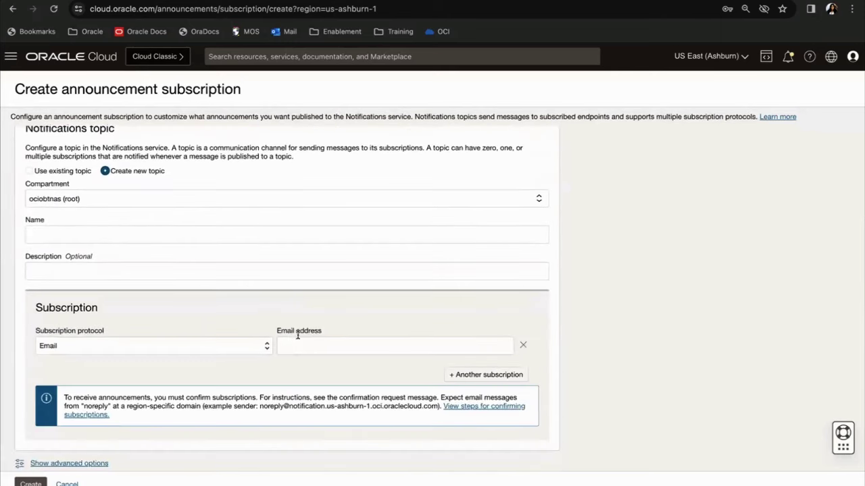
left_click(304, 349)
scroll(270, 290, "up", 6)
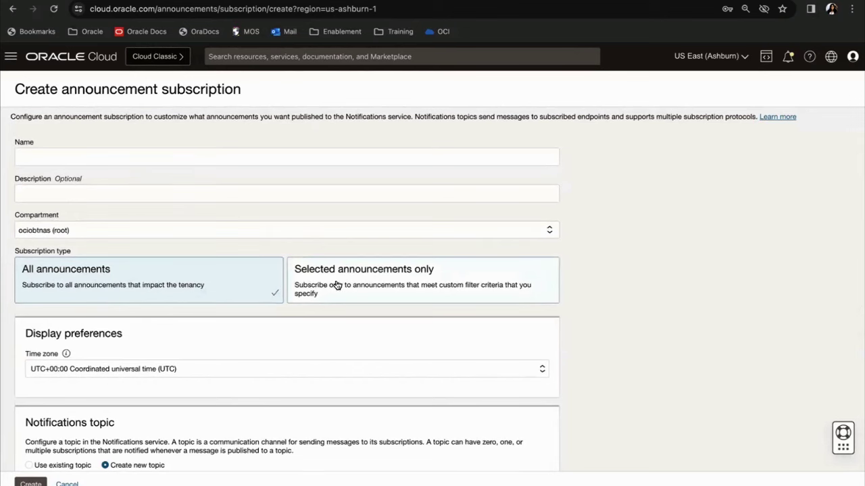
left_click(66, 482)
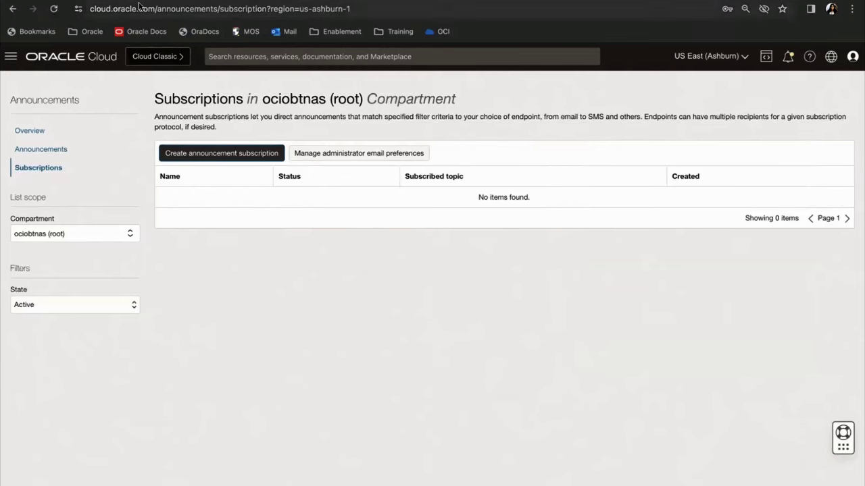
Step: Review the Identity & Security services and open the Users list under Identity
left_click(10, 56)
left_click(58, 260)
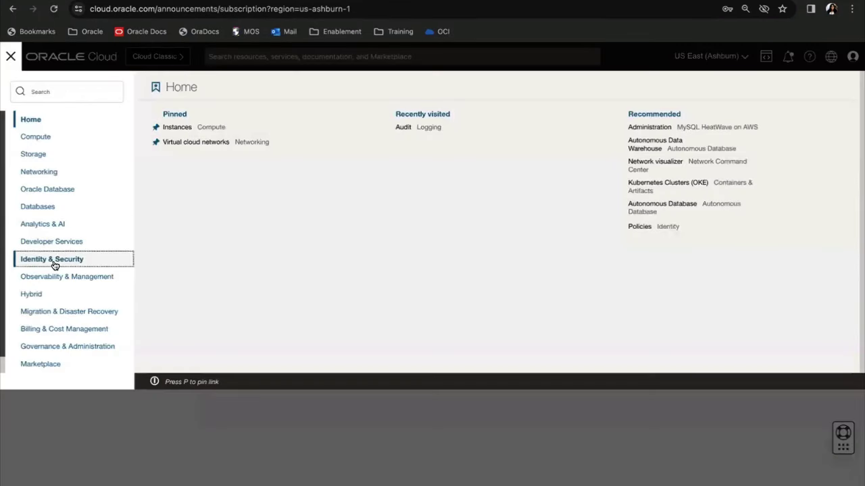
scroll(217, 244, "down", 1)
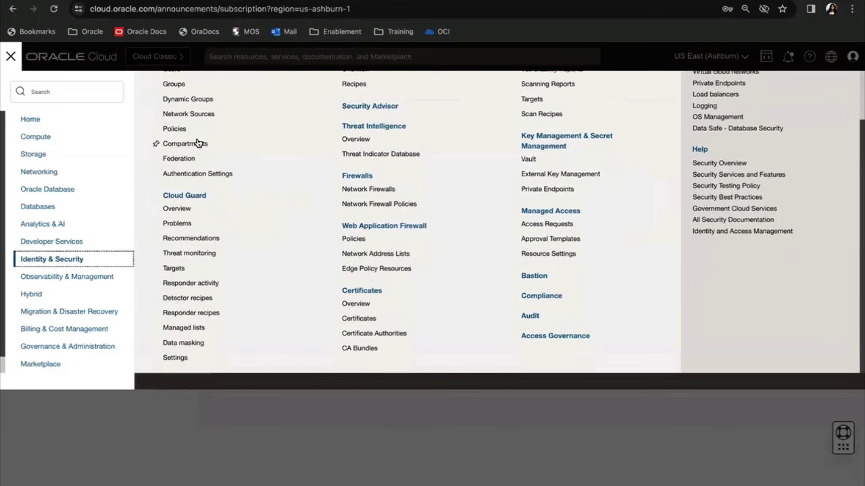
scroll(193, 132, "up", 1)
left_click(183, 107)
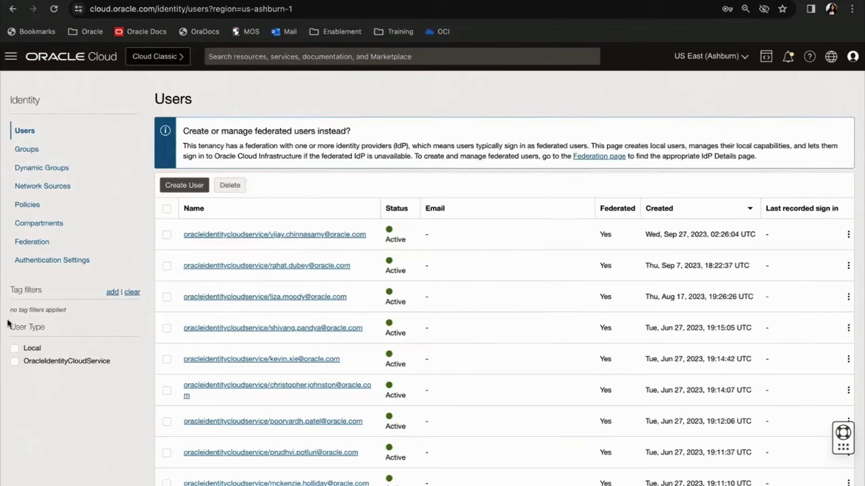
Step: Open the identity Policies list and look through the policies in the root compartment
left_click(27, 205)
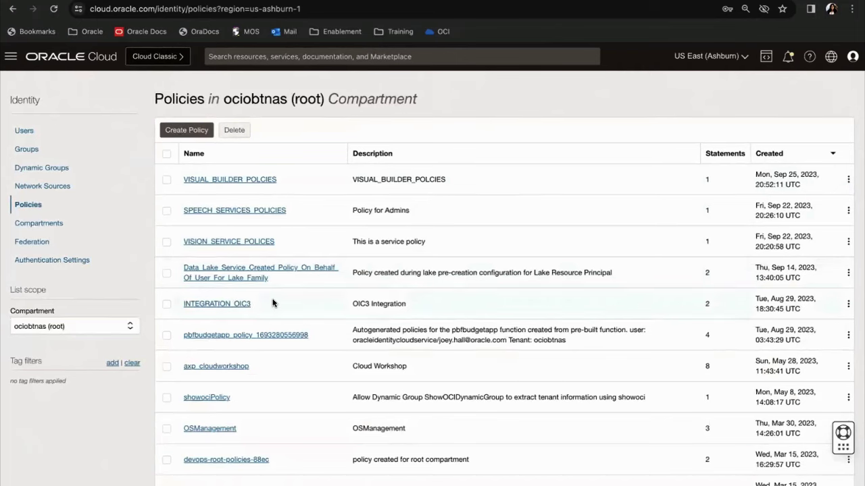
scroll(273, 304, "down", 1)
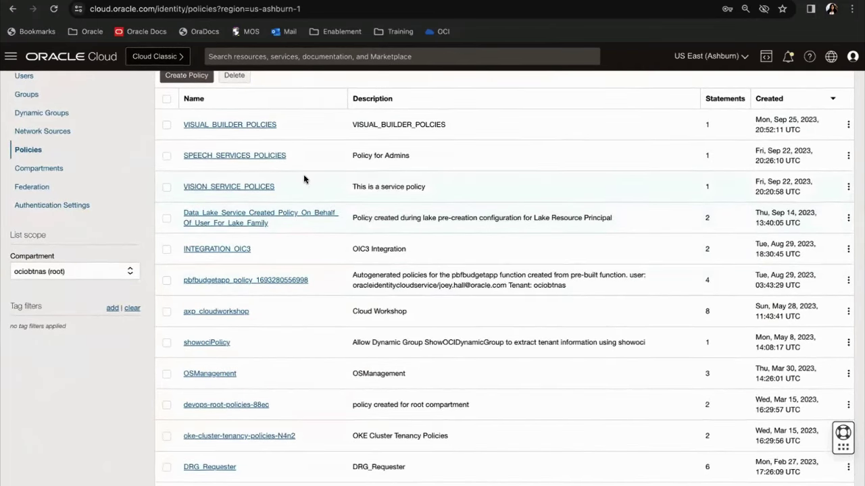
scroll(303, 177, "up", 1)
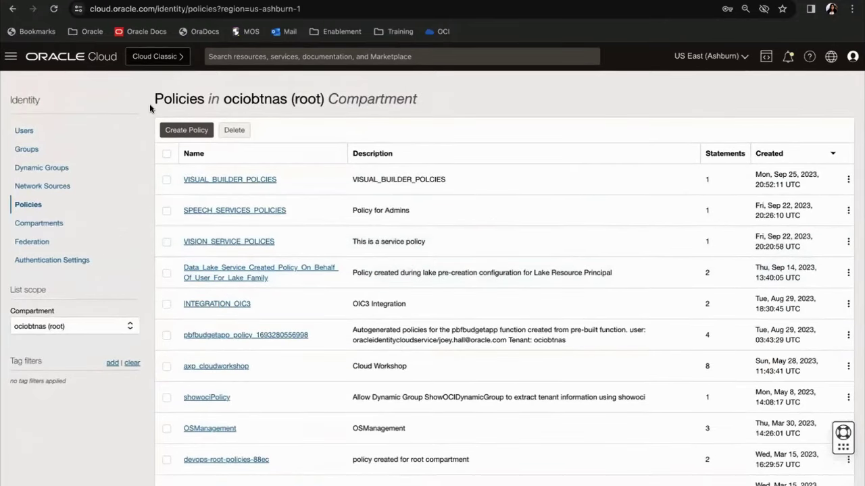
Step: Show the services available under Governance & Administration
left_click(10, 56)
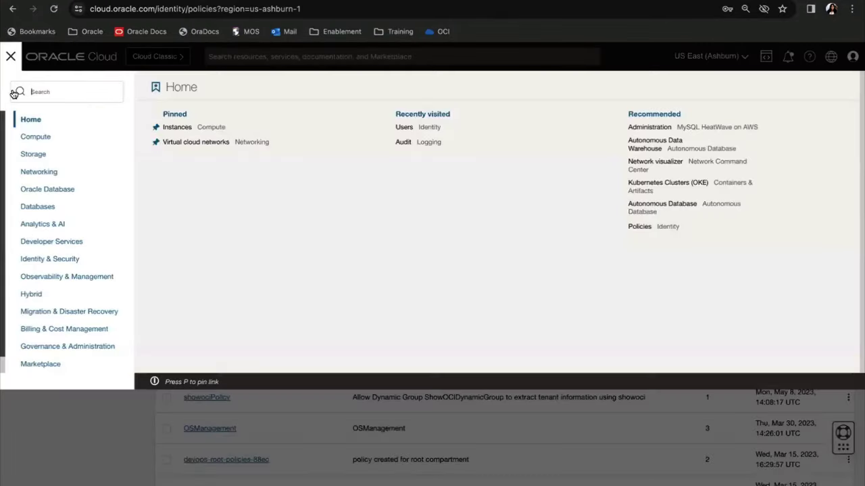
left_click(43, 346)
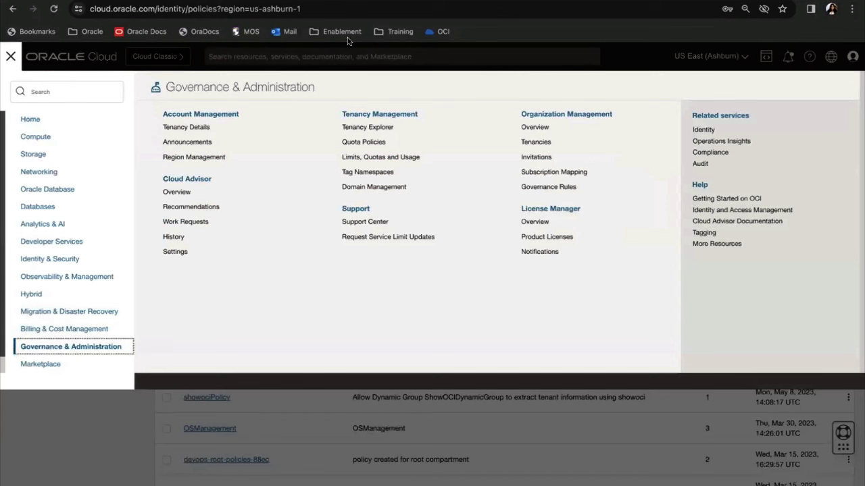